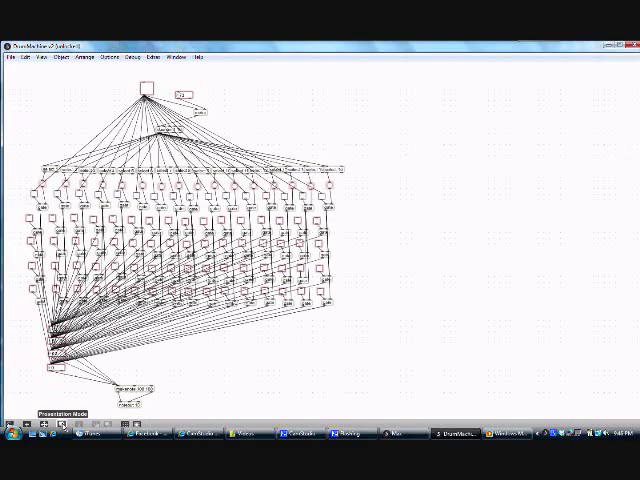
# Step: Switch to presentation mode, lock the patch, and start the sequencer running
pyautogui.click(62, 426)
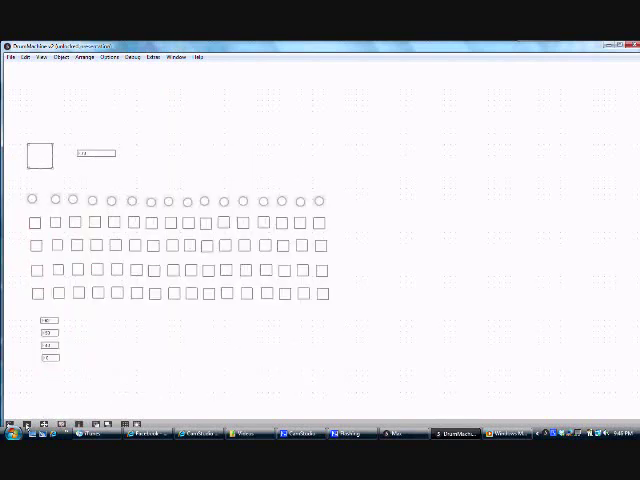
pyautogui.click(12, 426)
pyautogui.click(40, 155)
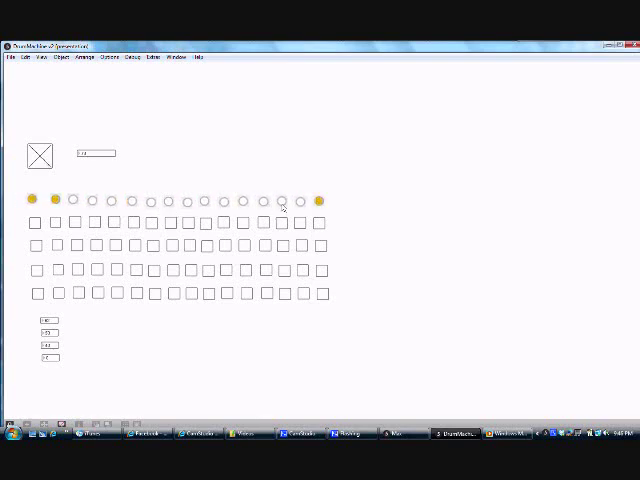
pyautogui.click(107, 156)
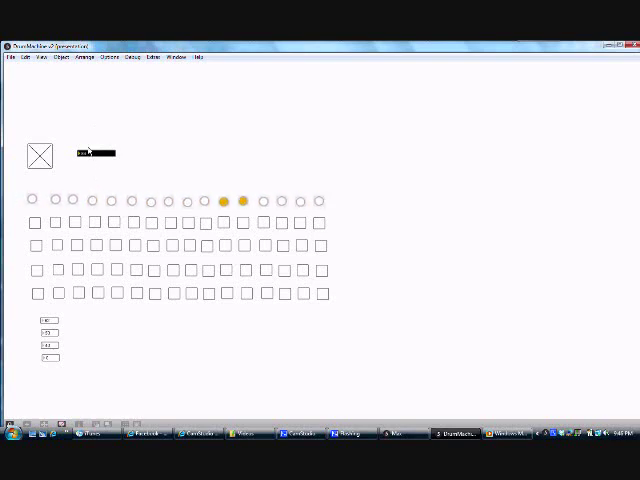
# Step: Trigger the first three of the four message boxes at bottom-left
pyautogui.click(49, 321)
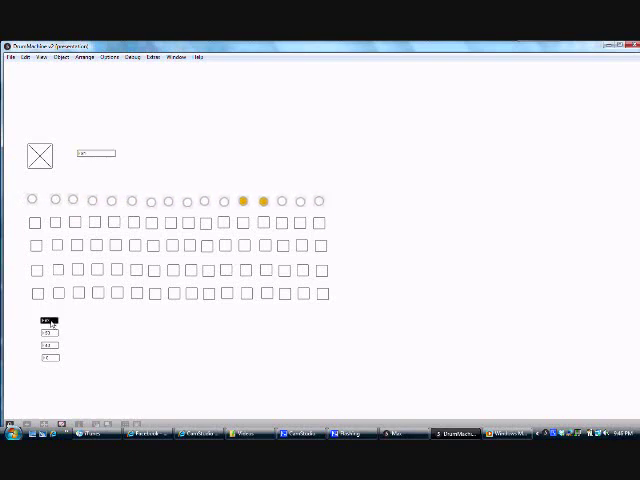
pyautogui.click(49, 333)
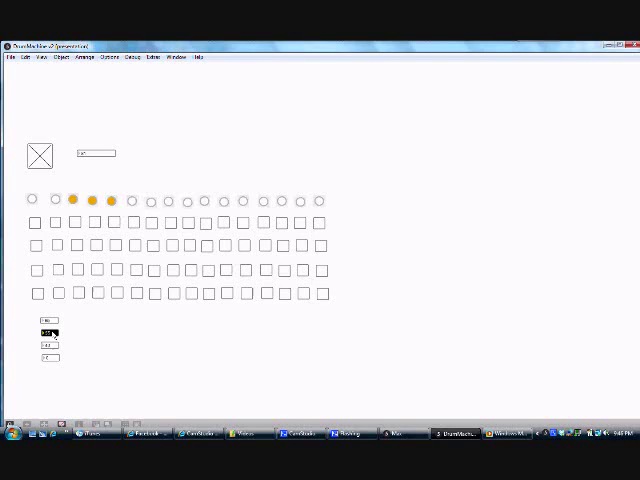
pyautogui.click(49, 345)
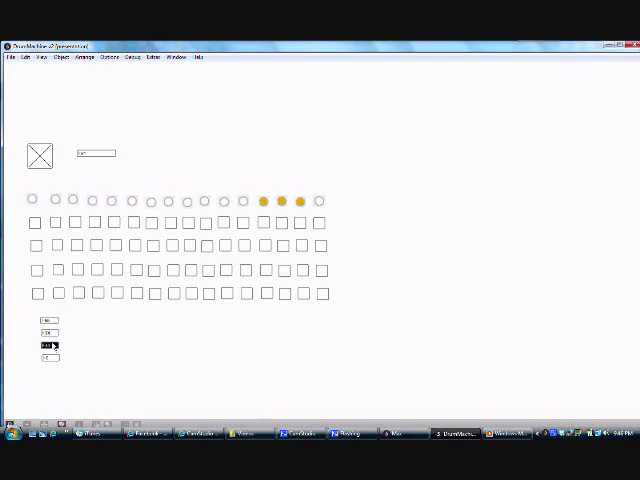
# Step: Switch on four steps in row 1, from the first step onward
pyautogui.click(34, 223)
pyautogui.click(113, 223)
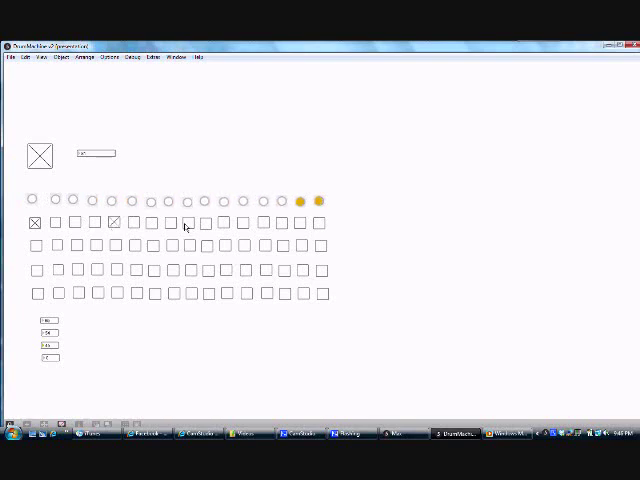
pyautogui.click(188, 223)
pyautogui.click(263, 223)
# Step: Switch on six steps across row 2, early through near-final
pyautogui.click(57, 246)
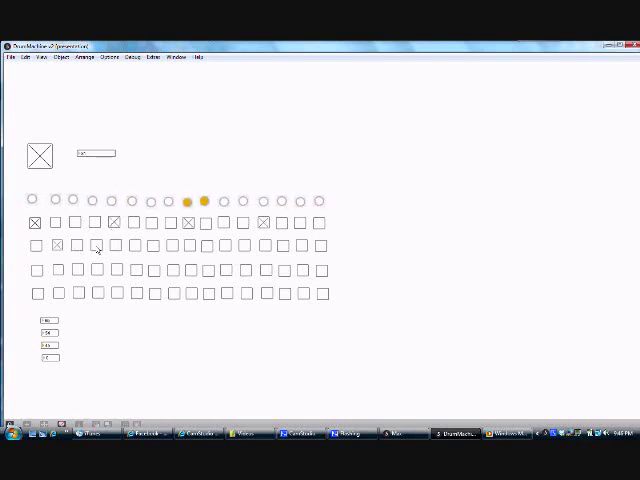
pyautogui.click(96, 246)
pyautogui.click(136, 246)
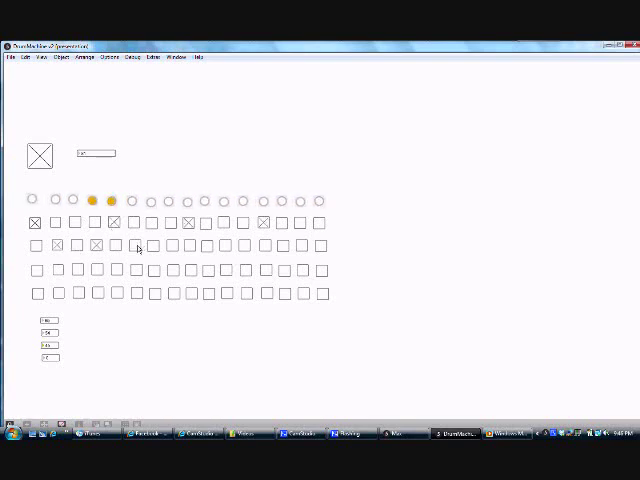
pyautogui.click(225, 246)
pyautogui.click(244, 246)
pyautogui.click(302, 246)
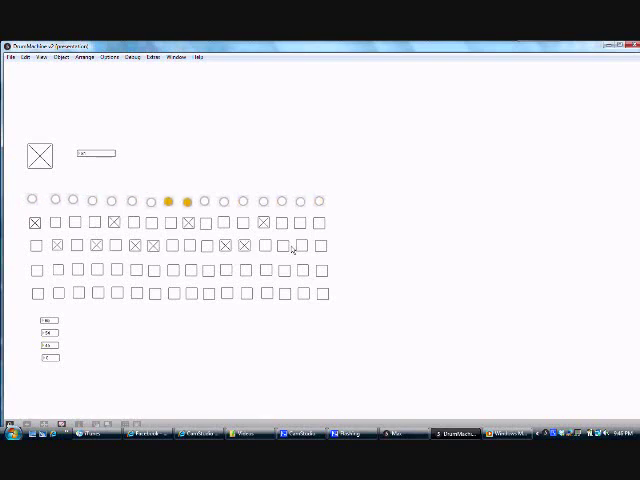
# Step: Switch on seven steps across row 3, early through later positions
pyautogui.click(57, 270)
pyautogui.click(96, 270)
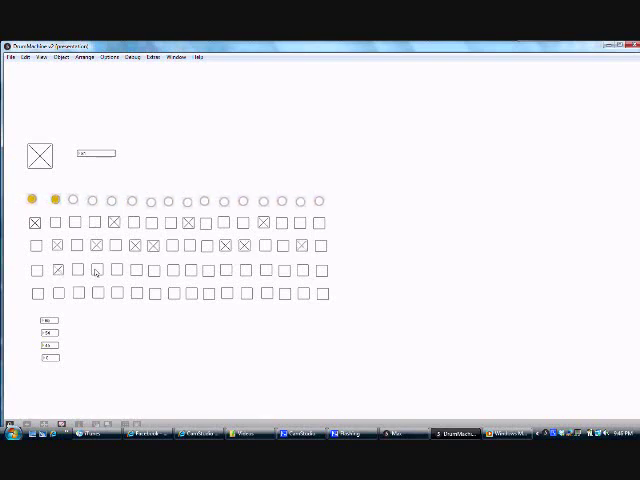
pyautogui.click(136, 270)
pyautogui.click(172, 270)
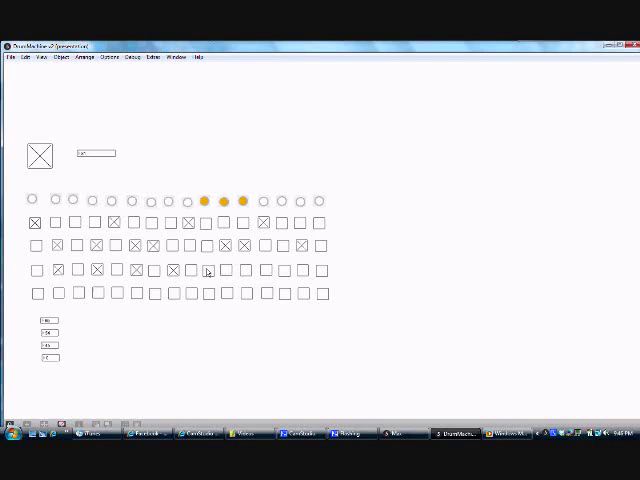
pyautogui.click(190, 270)
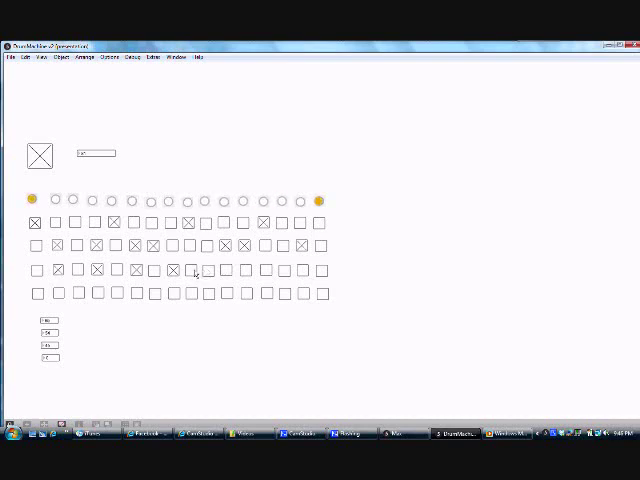
pyautogui.click(246, 270)
pyautogui.click(266, 270)
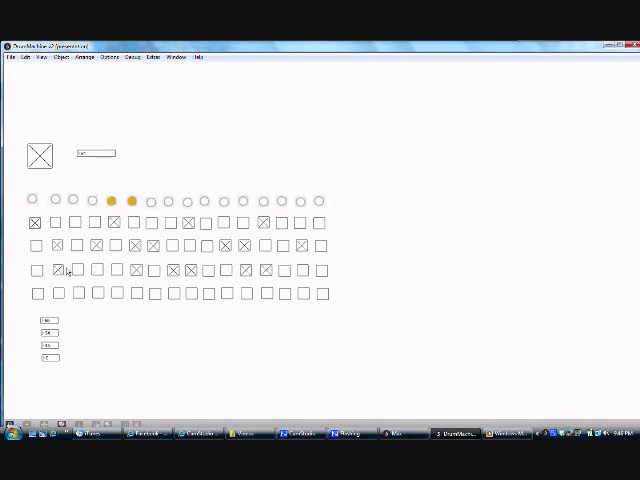
# Step: Edit the number beside the start switch and trigger the second message
pyautogui.click(92, 153)
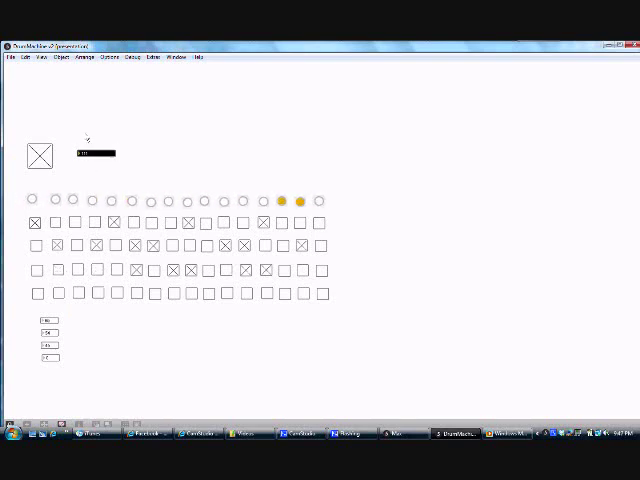
pyautogui.click(88, 183)
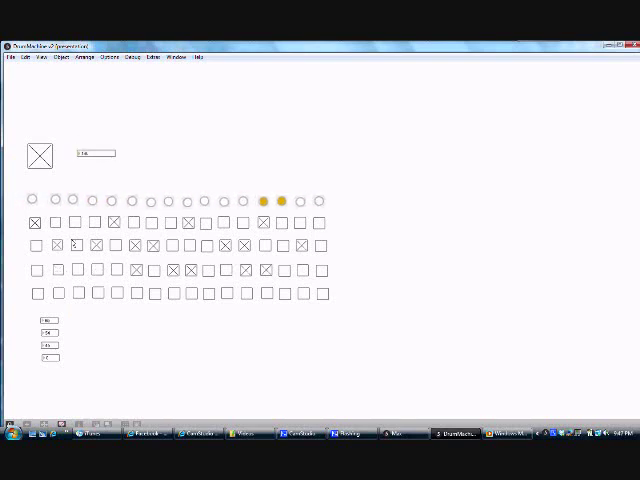
pyautogui.click(49, 333)
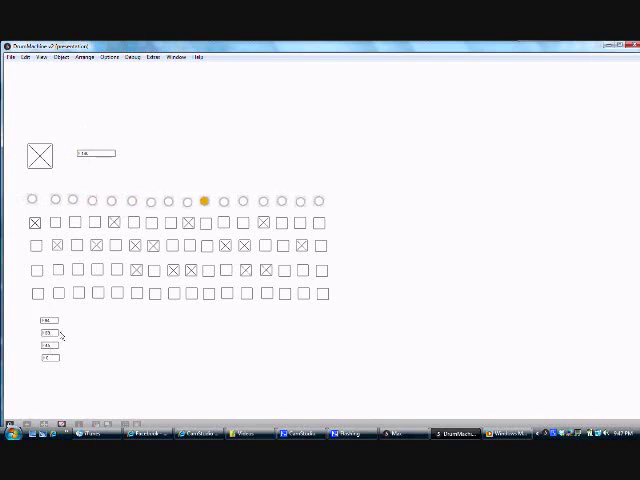
# Step: Toggle two early row-3 steps, then show the full wired patching view
pyautogui.click(98, 270)
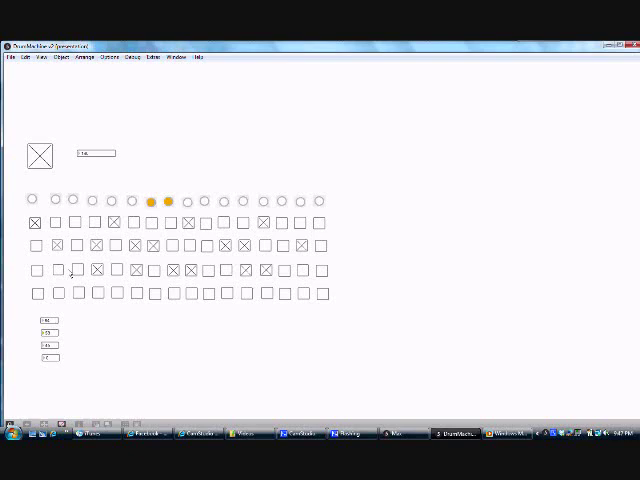
pyautogui.click(57, 270)
pyautogui.click(60, 425)
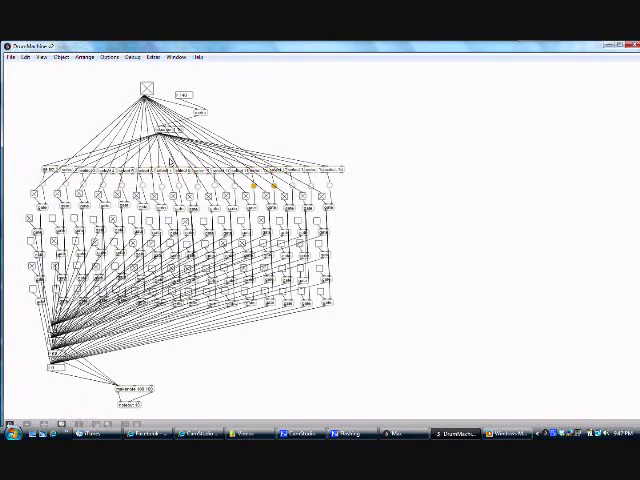
# Step: Switch from the wired patcher back to the clean step-grid presentation layout
pyautogui.click(62, 425)
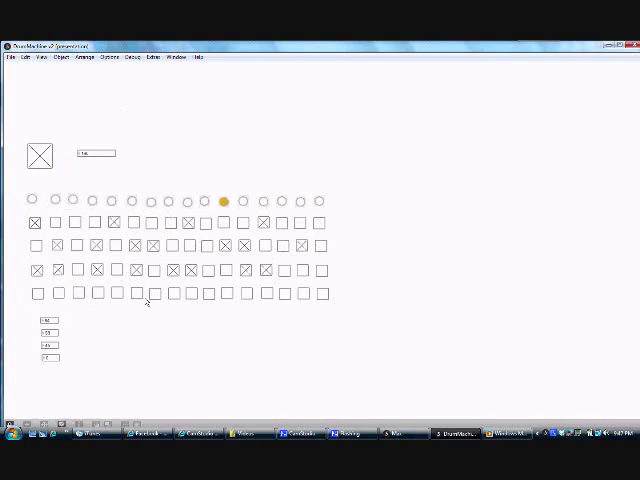